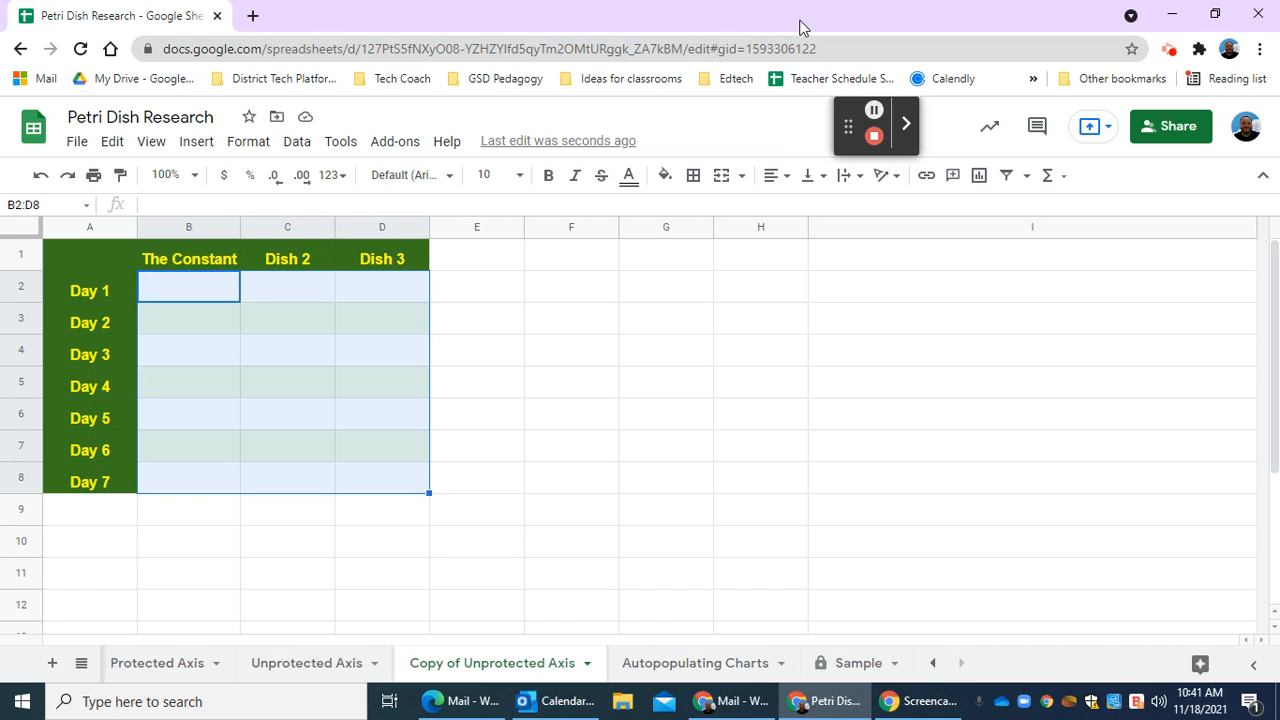
Enter the values 1 through 7 in The Constant column for Day 1 through Day 7.
click(206, 262)
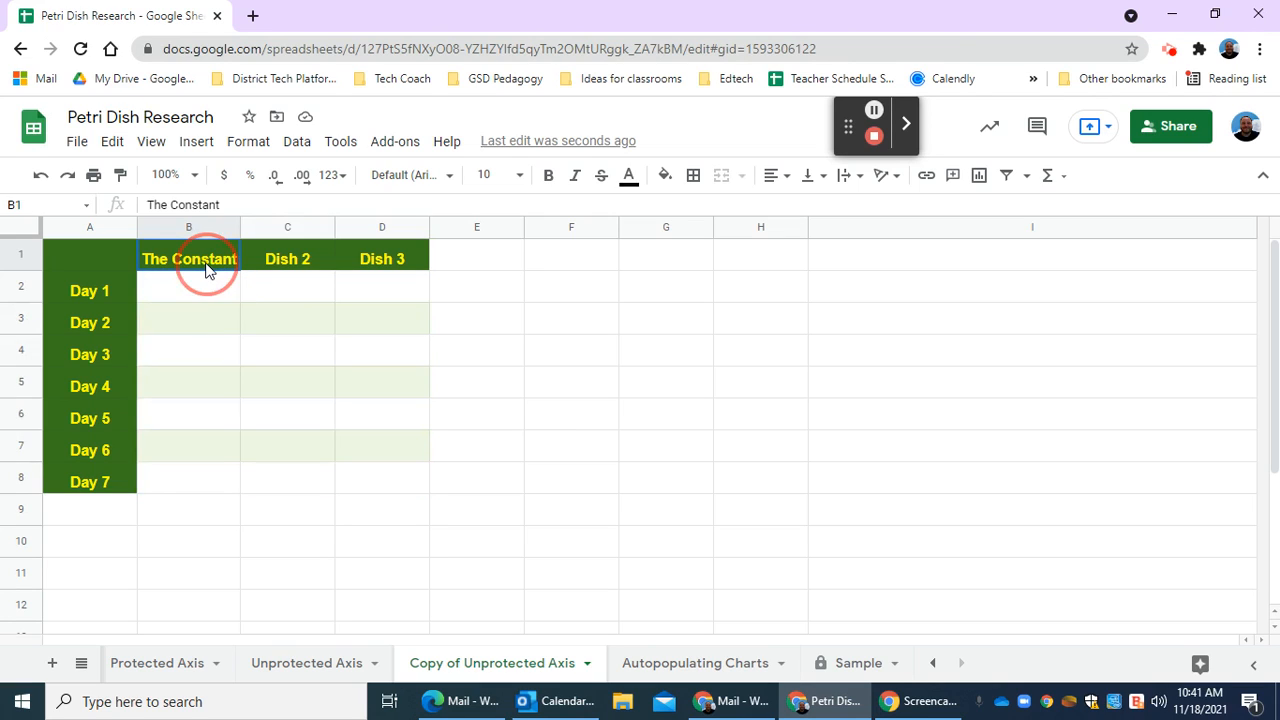
click(200, 291)
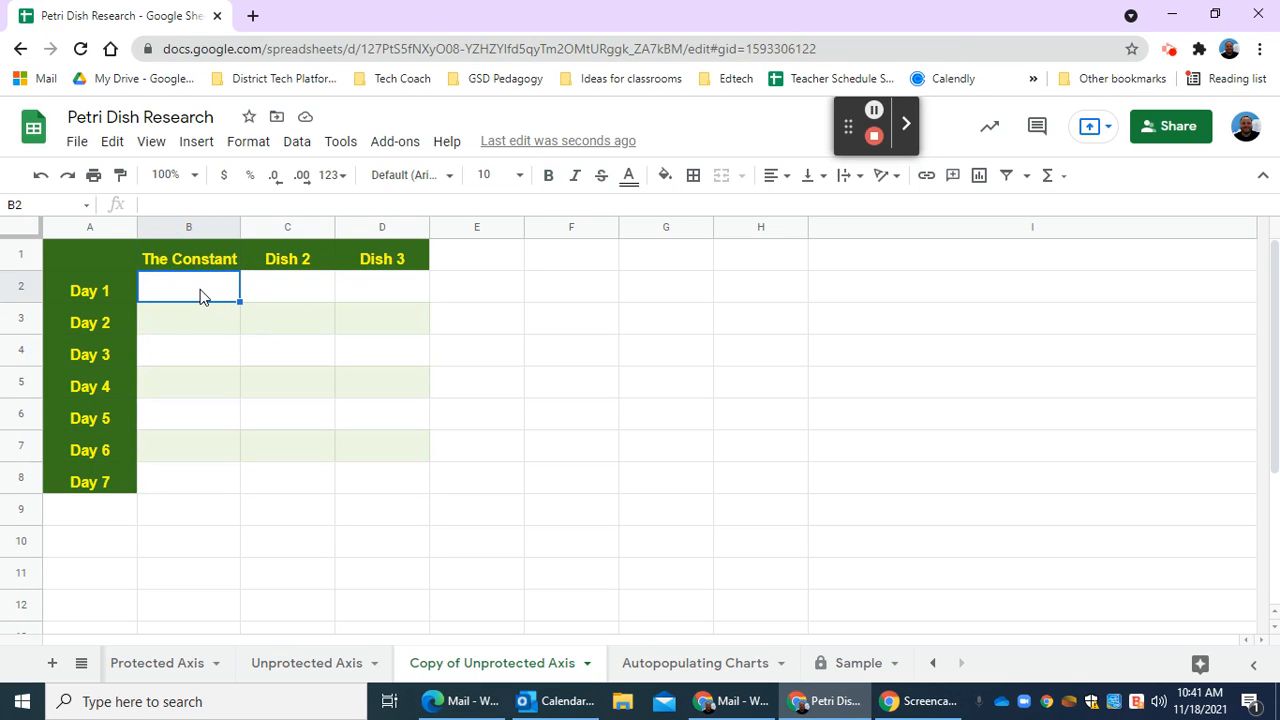
text(1)
key(Return)
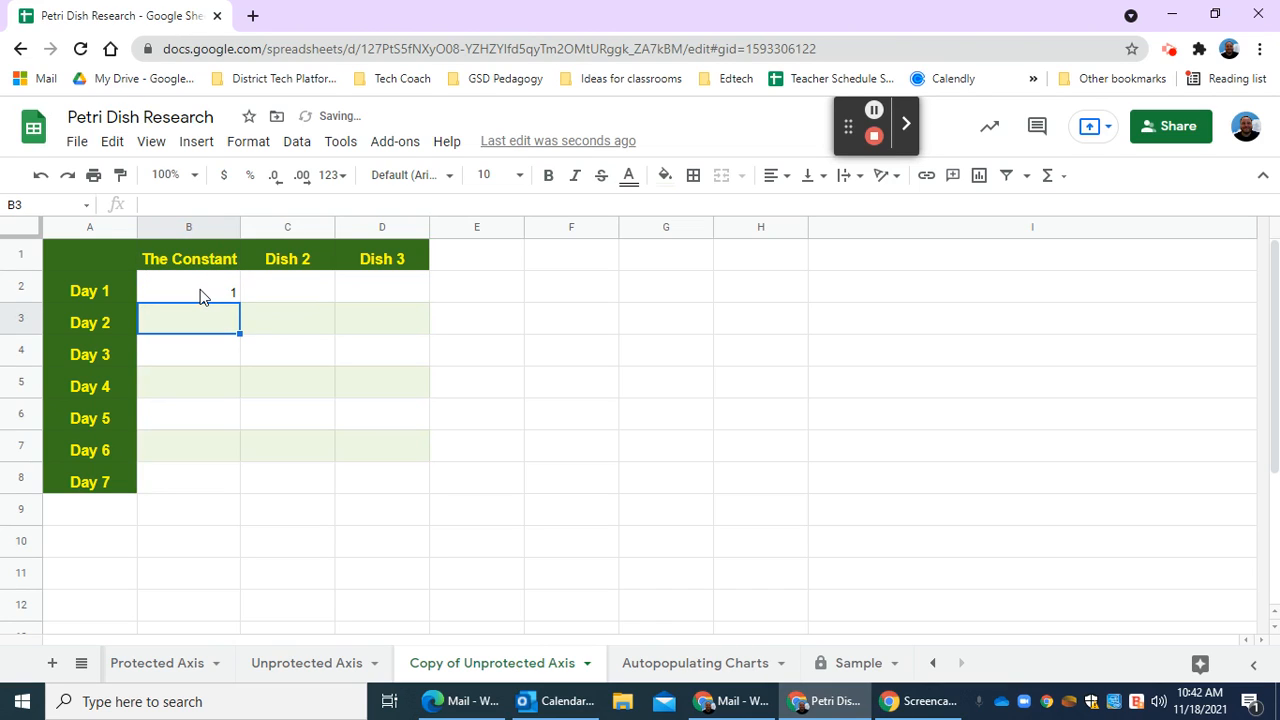
text(2)
key(Return)
text(3)
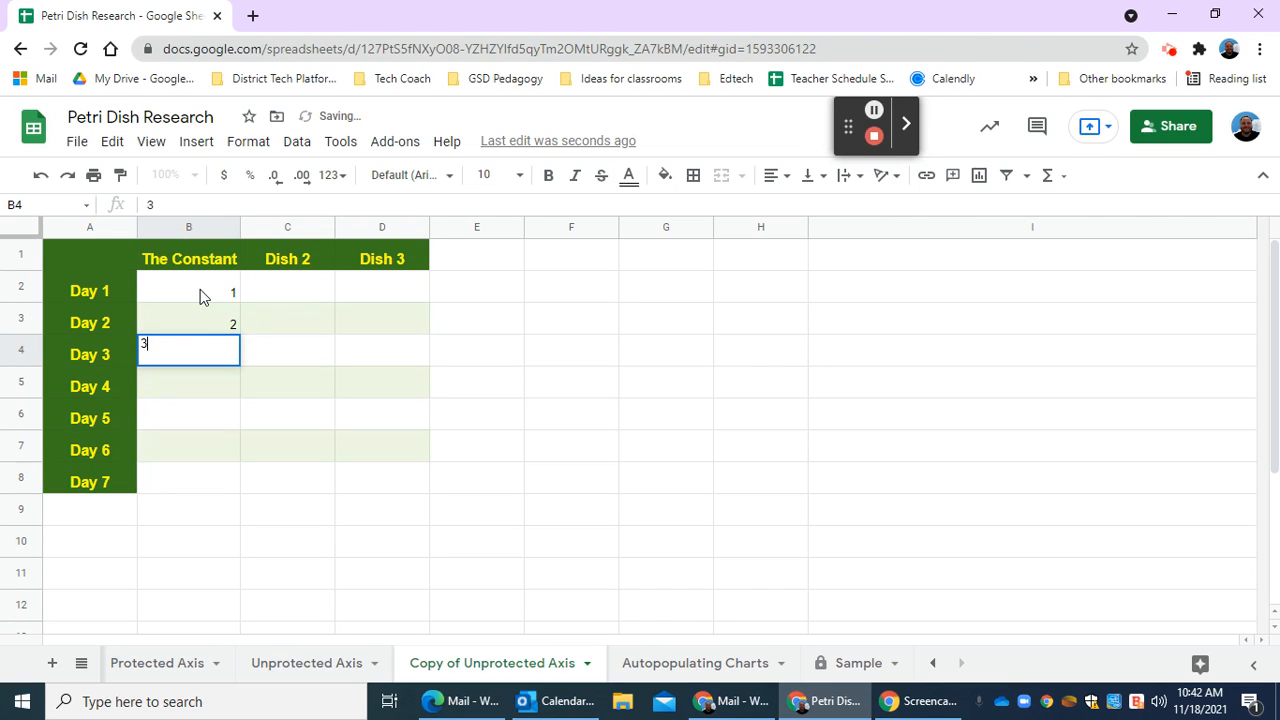
key(Return)
text(4)
key(Return)
text(5)
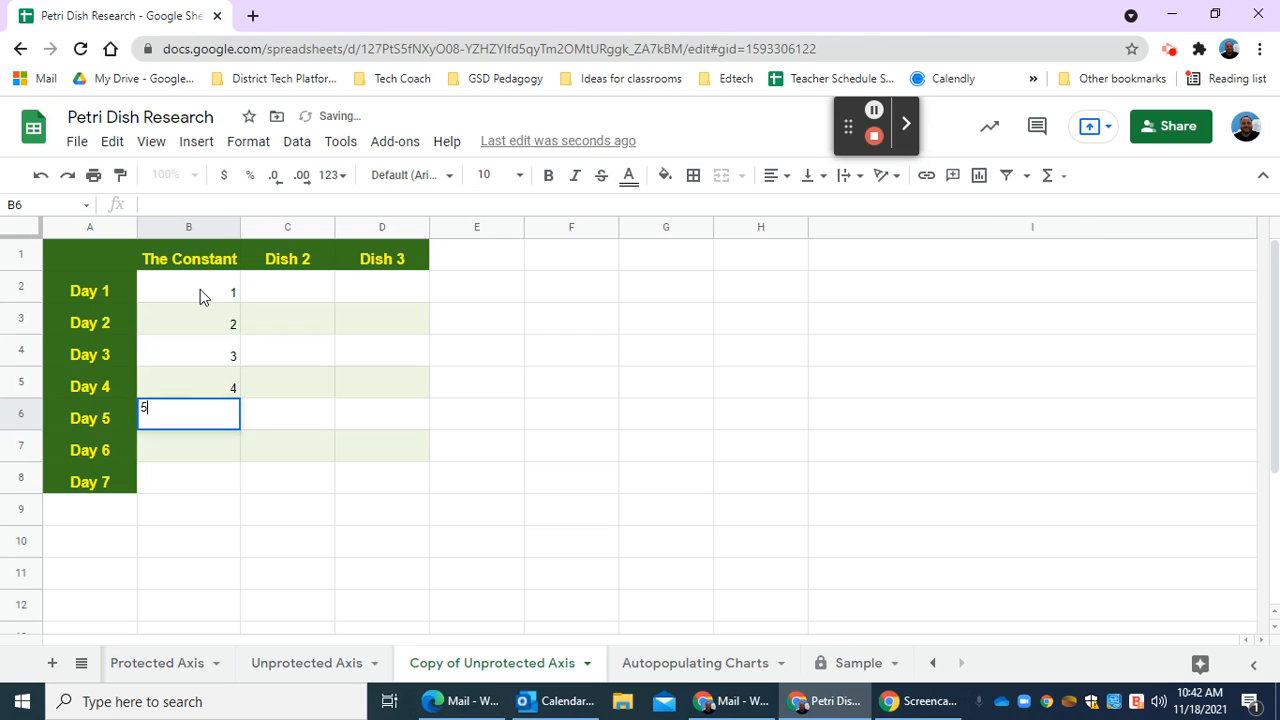
key(Return)
text(6)
key(Return)
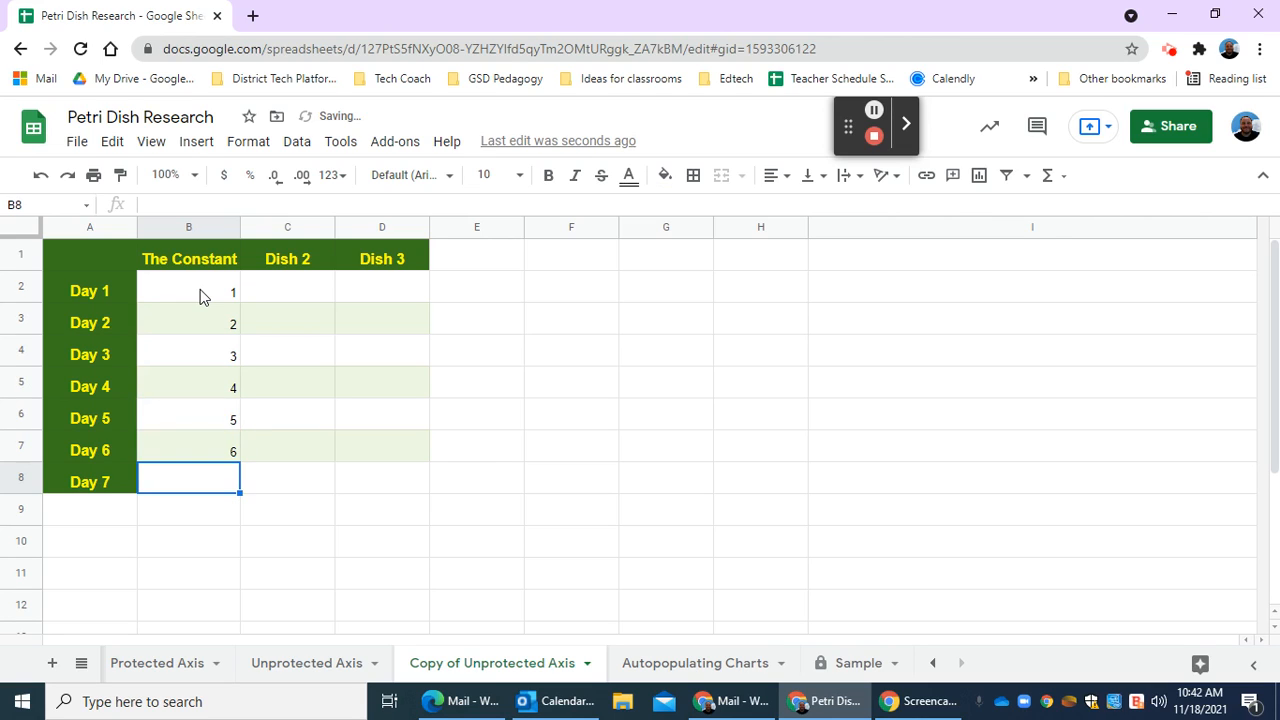
text(7)
key(Tab)
Select the Day 1 cell in the Dish 2 column.
click(283, 292)
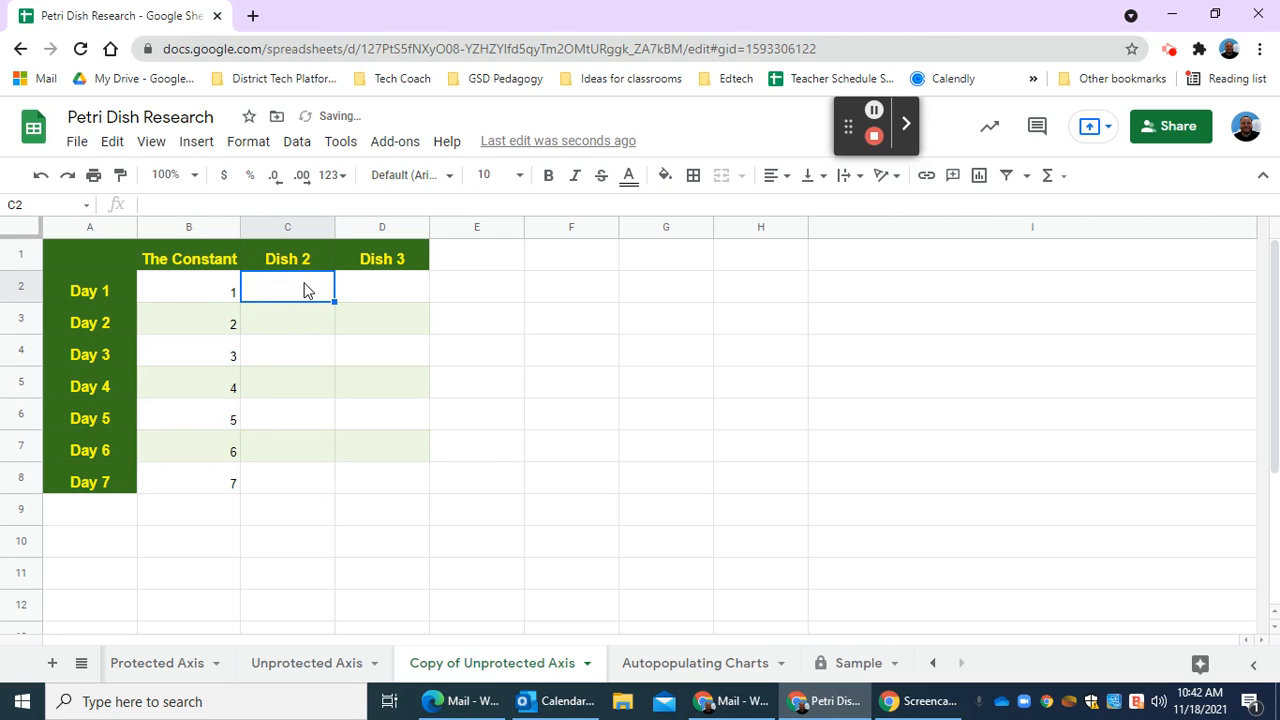
click(300, 265)
click(294, 280)
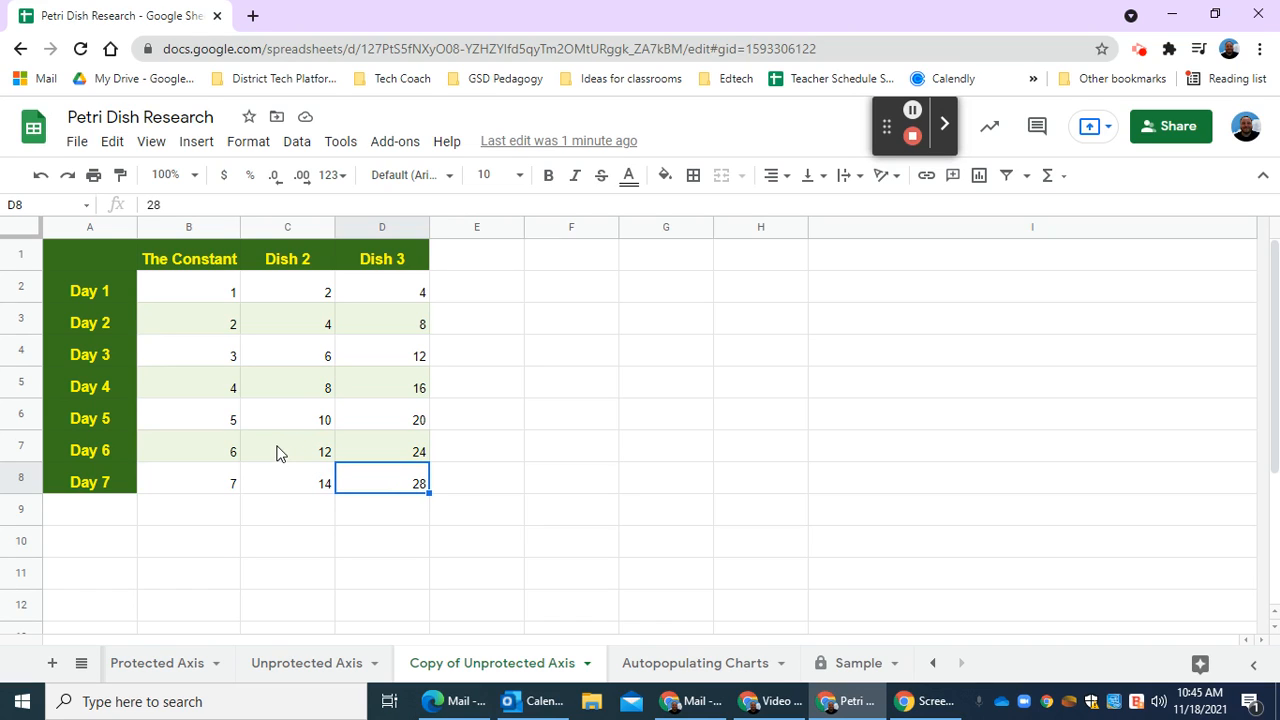
Insert a column chart from the whole data table, A1:D8, and close the chart editor.
drag(91, 255, 414, 480)
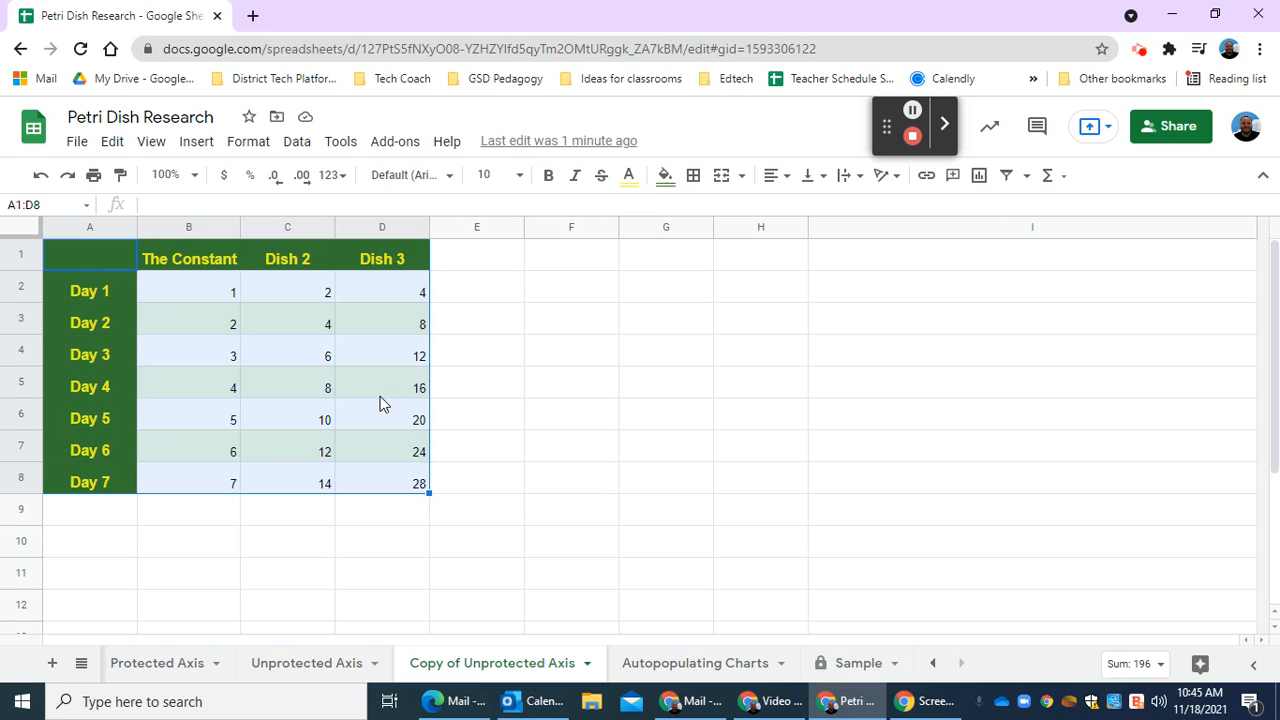
click(980, 177)
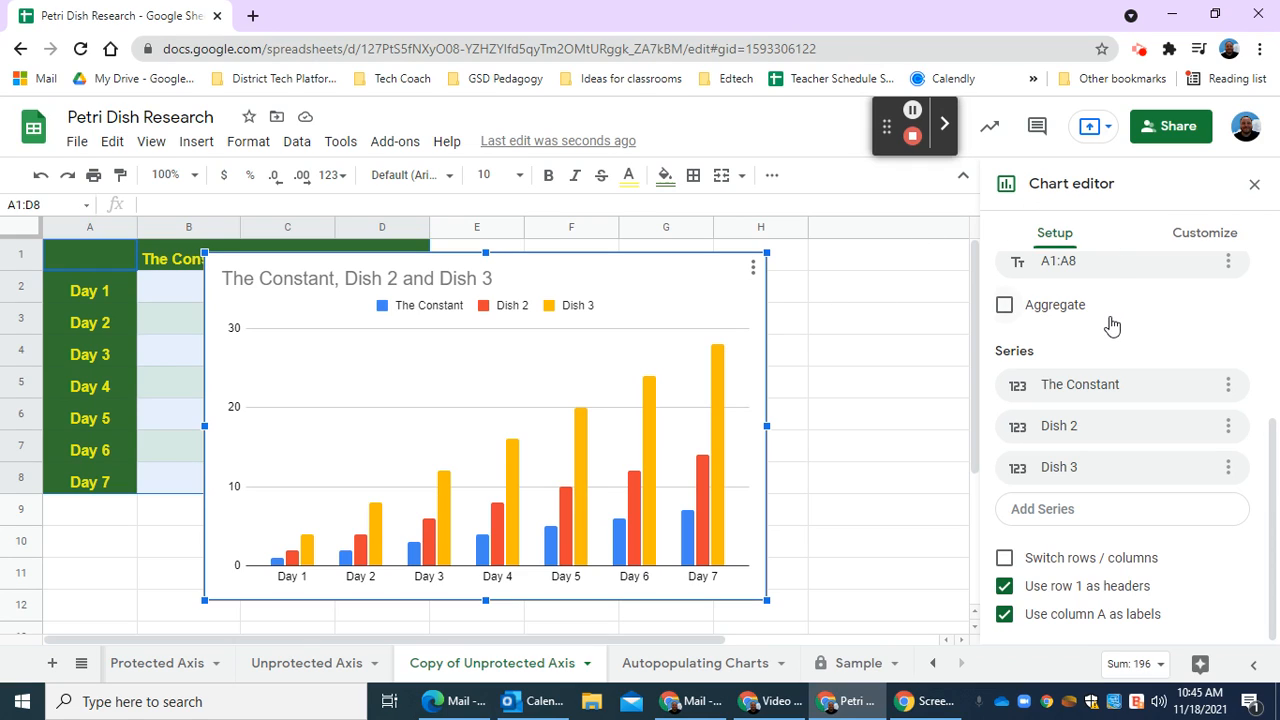
scroll(1104, 290, up, 5)
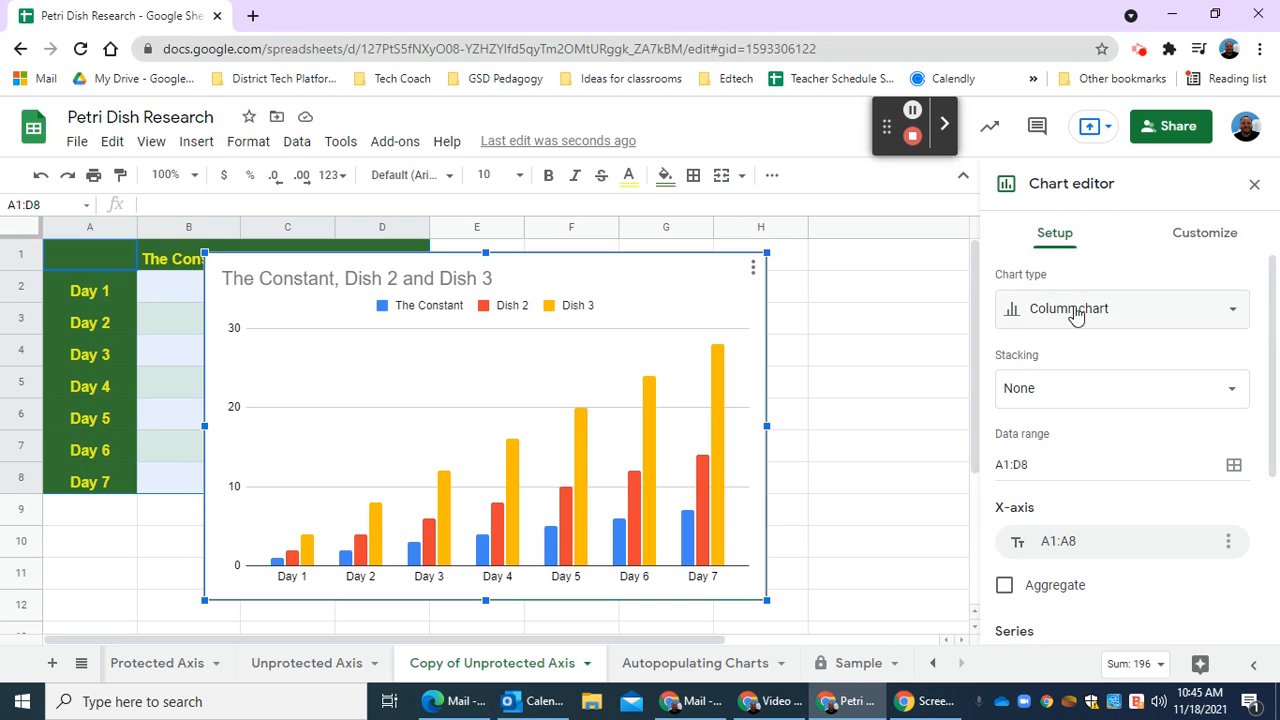
click(1254, 185)
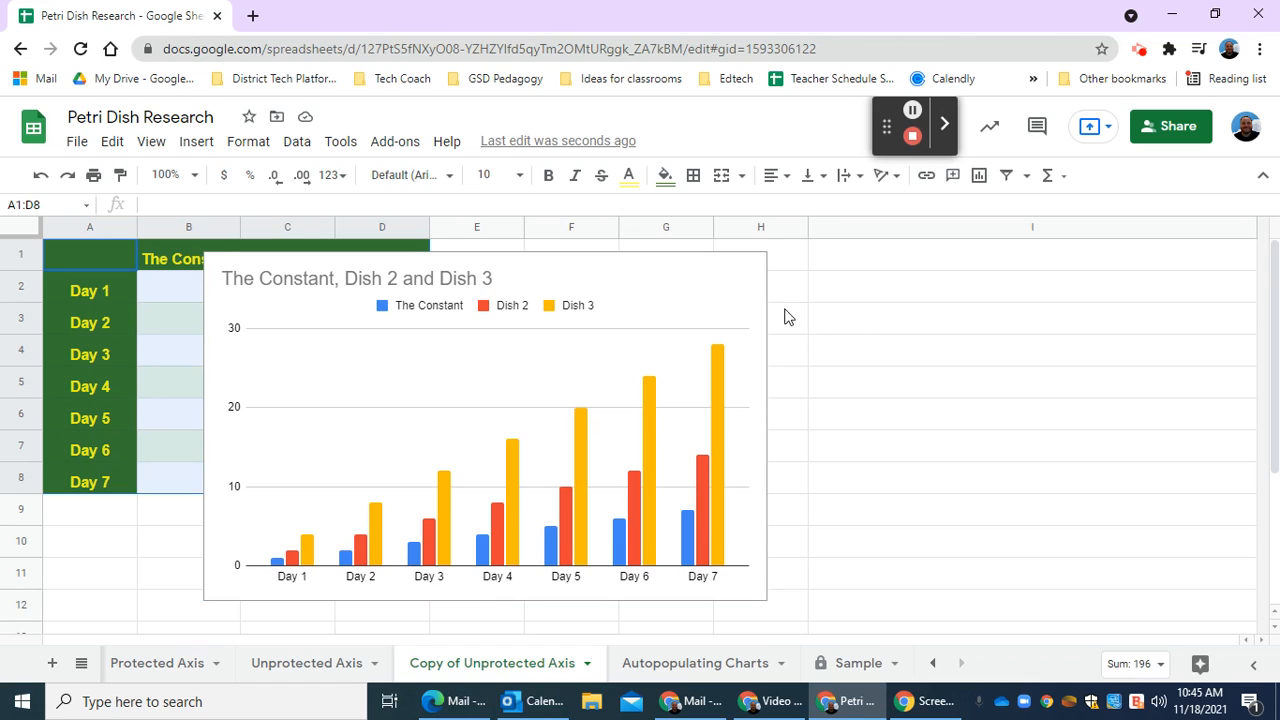
Change the chart to the suggested line chart and move it right to uncover The Constant and Dish 2 columns.
click(690, 290)
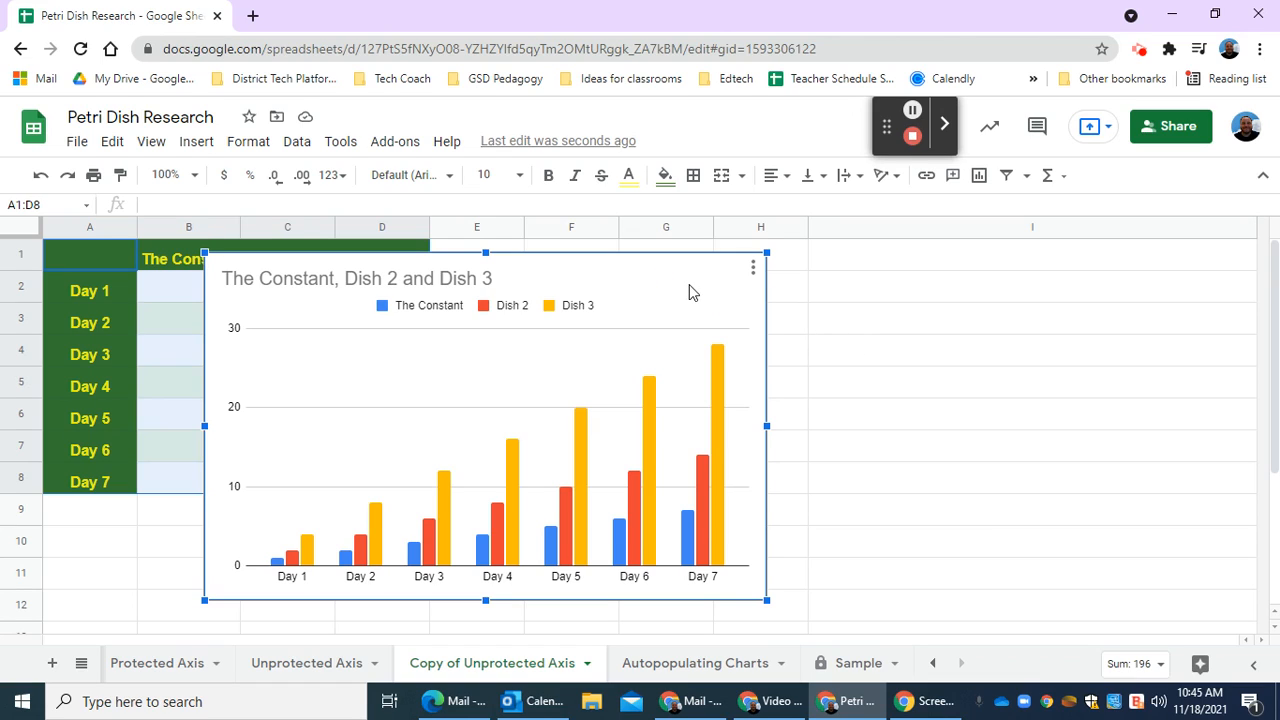
click(754, 272)
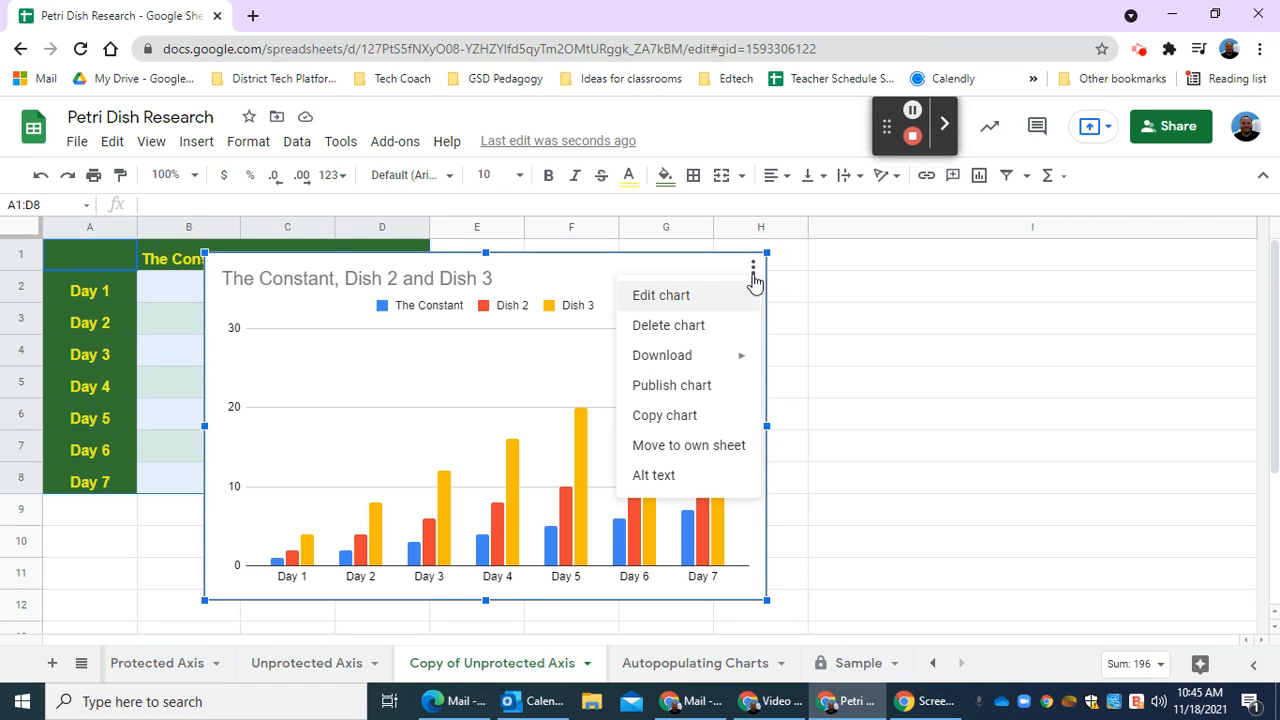
click(708, 298)
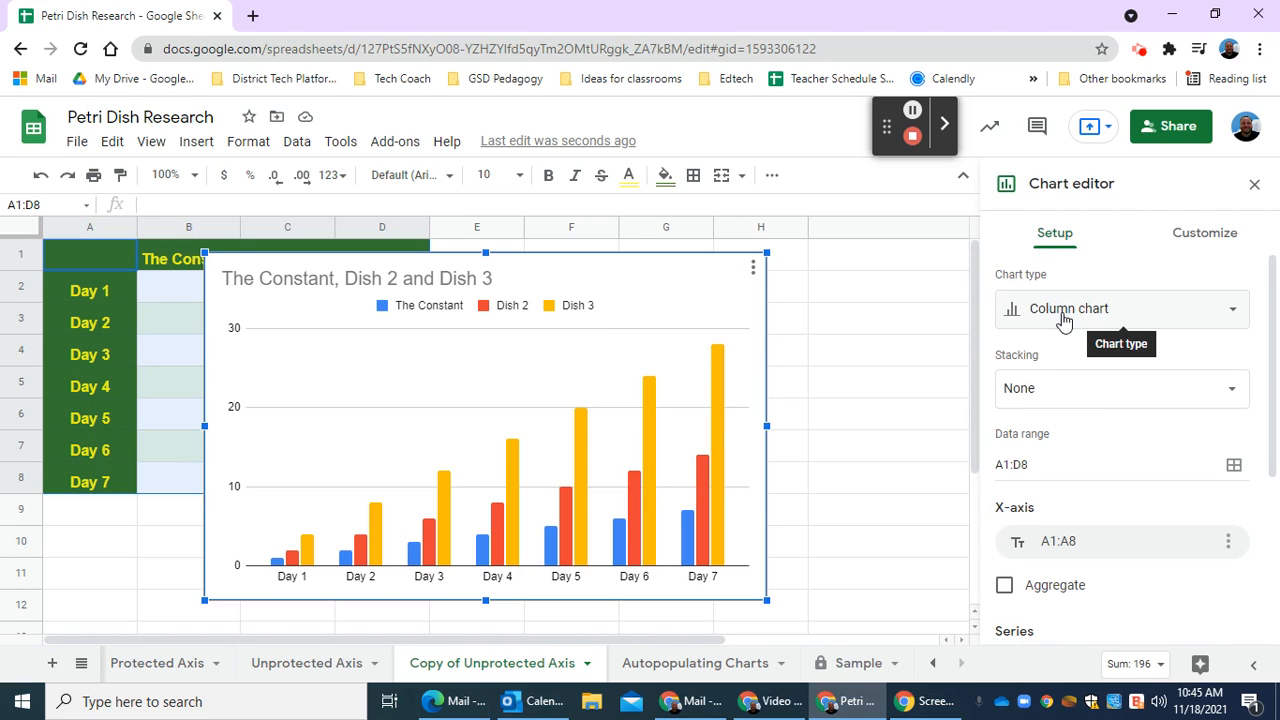
click(1072, 318)
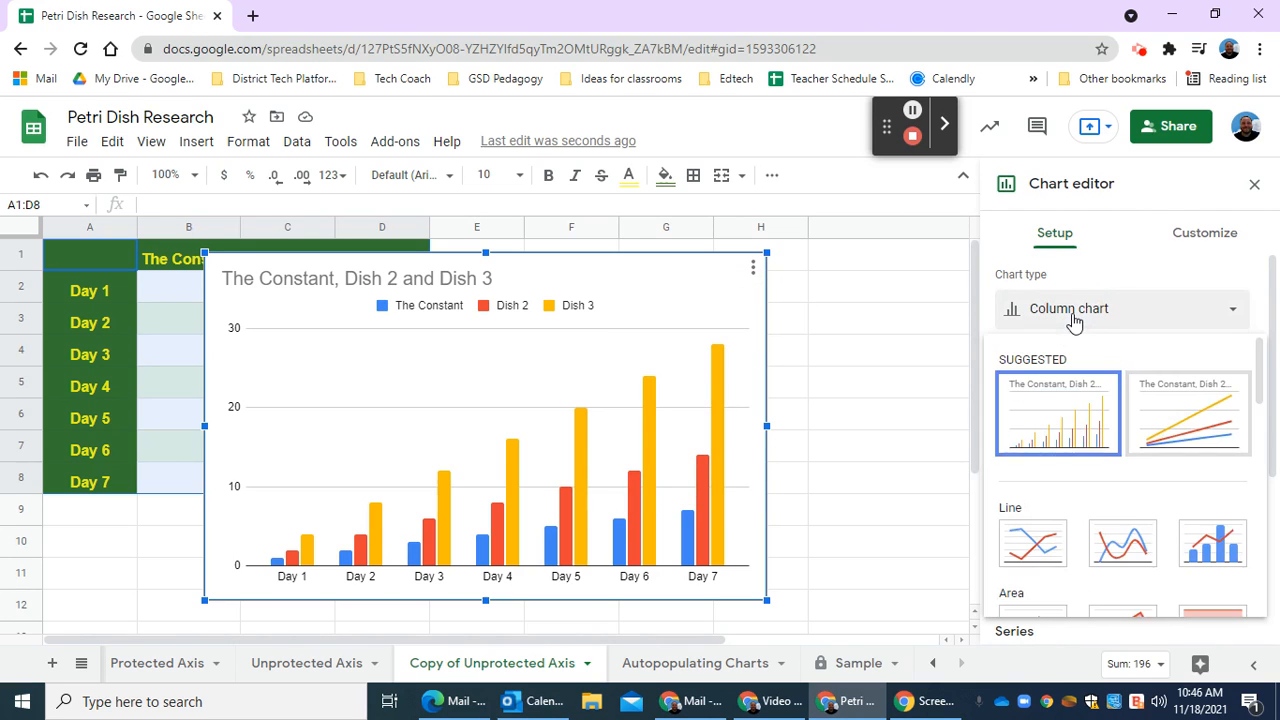
click(1180, 423)
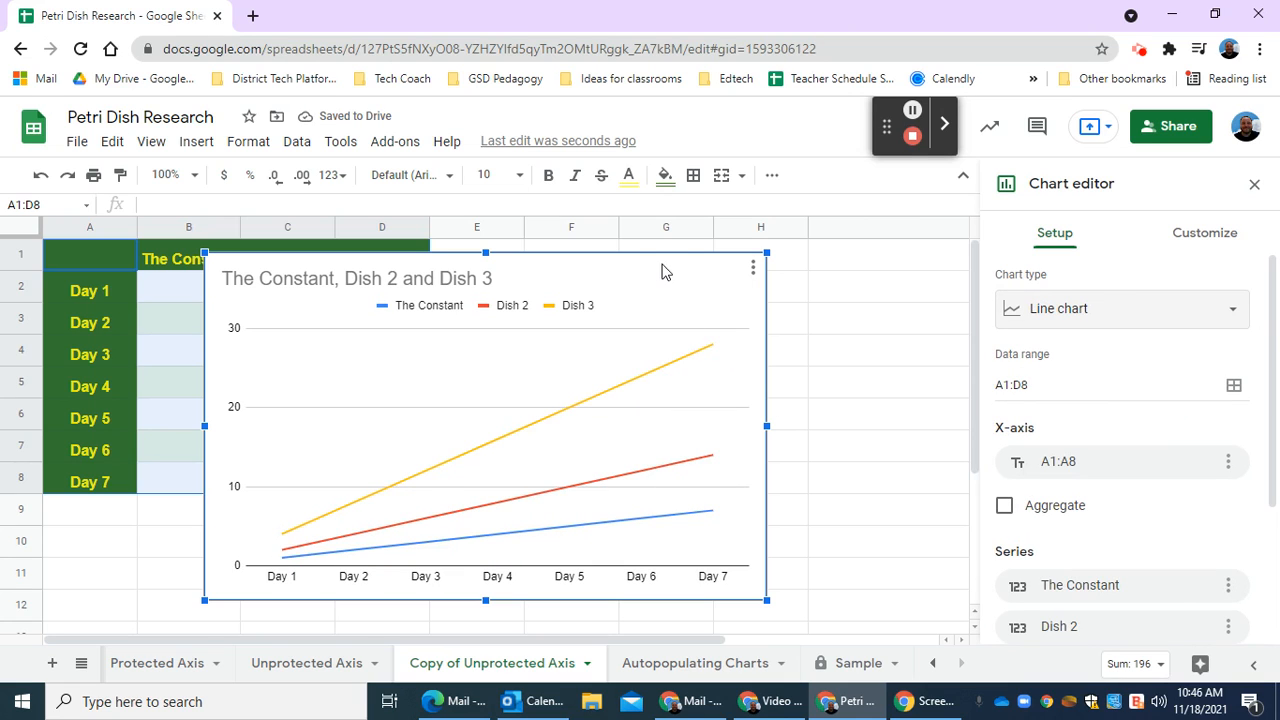
drag(666, 270, 843, 255)
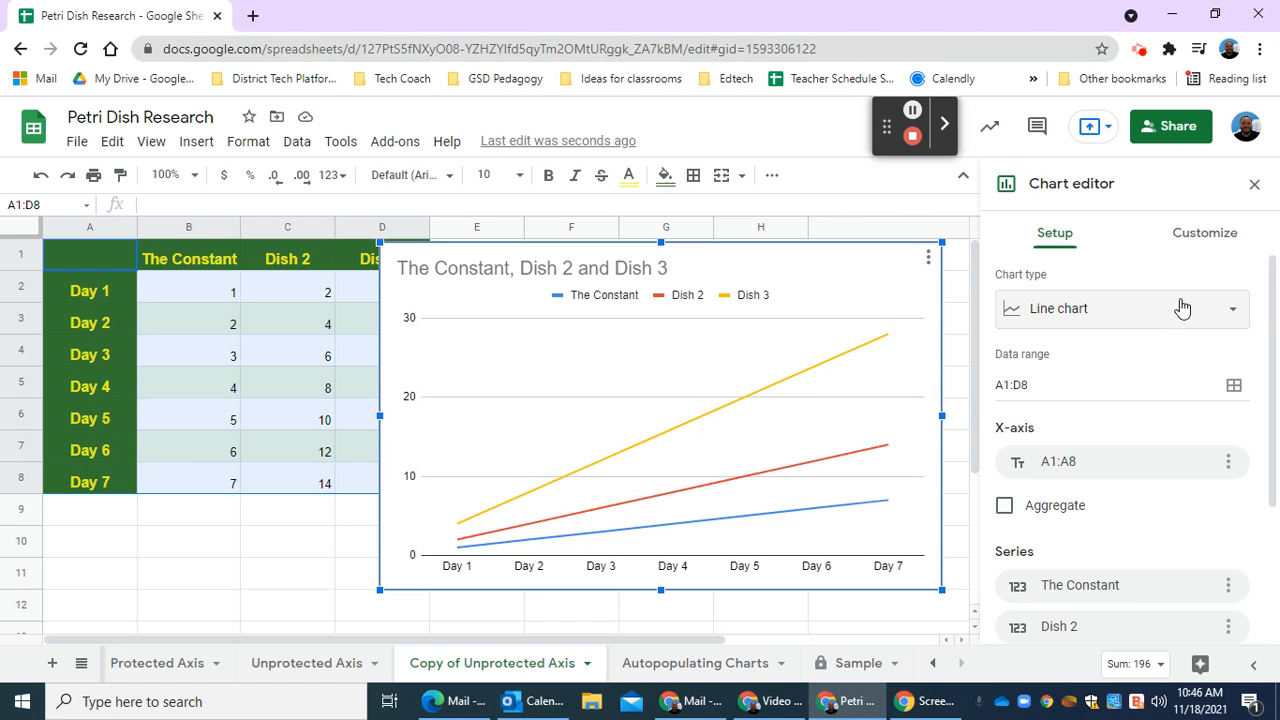
Set the chart's vertical axis title to "# of Infected Squares".
click(1193, 246)
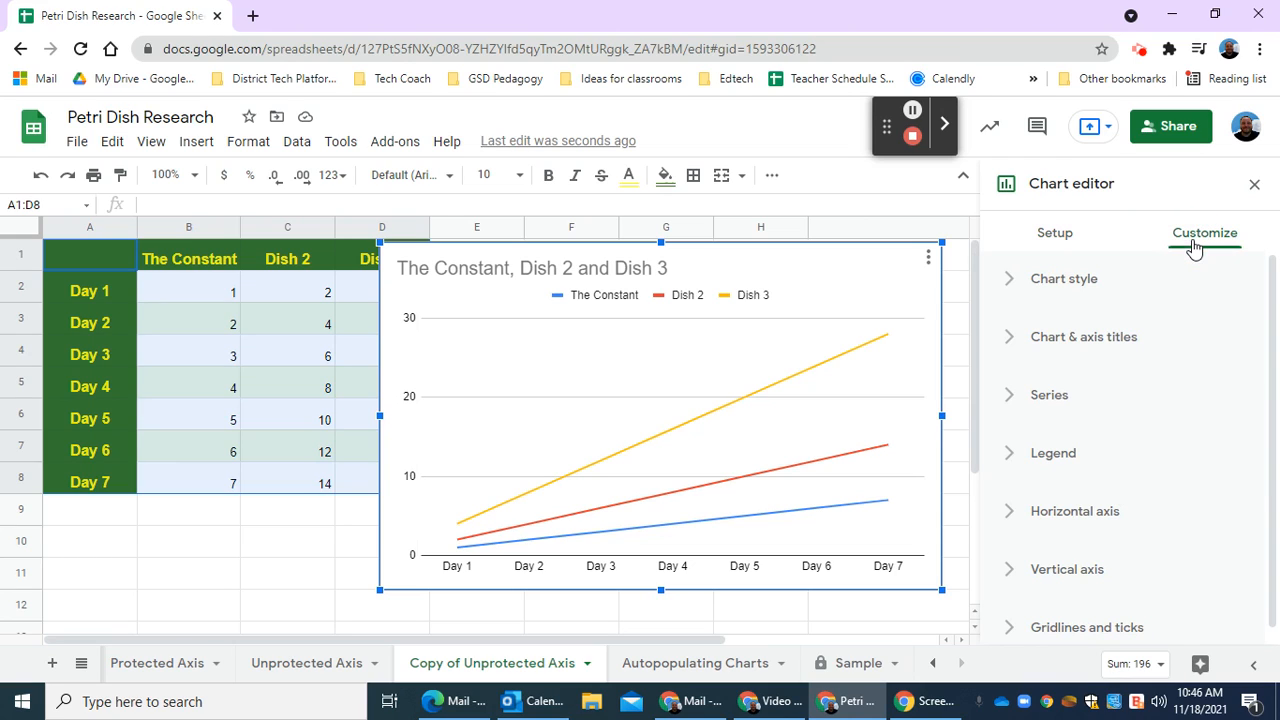
click(1104, 348)
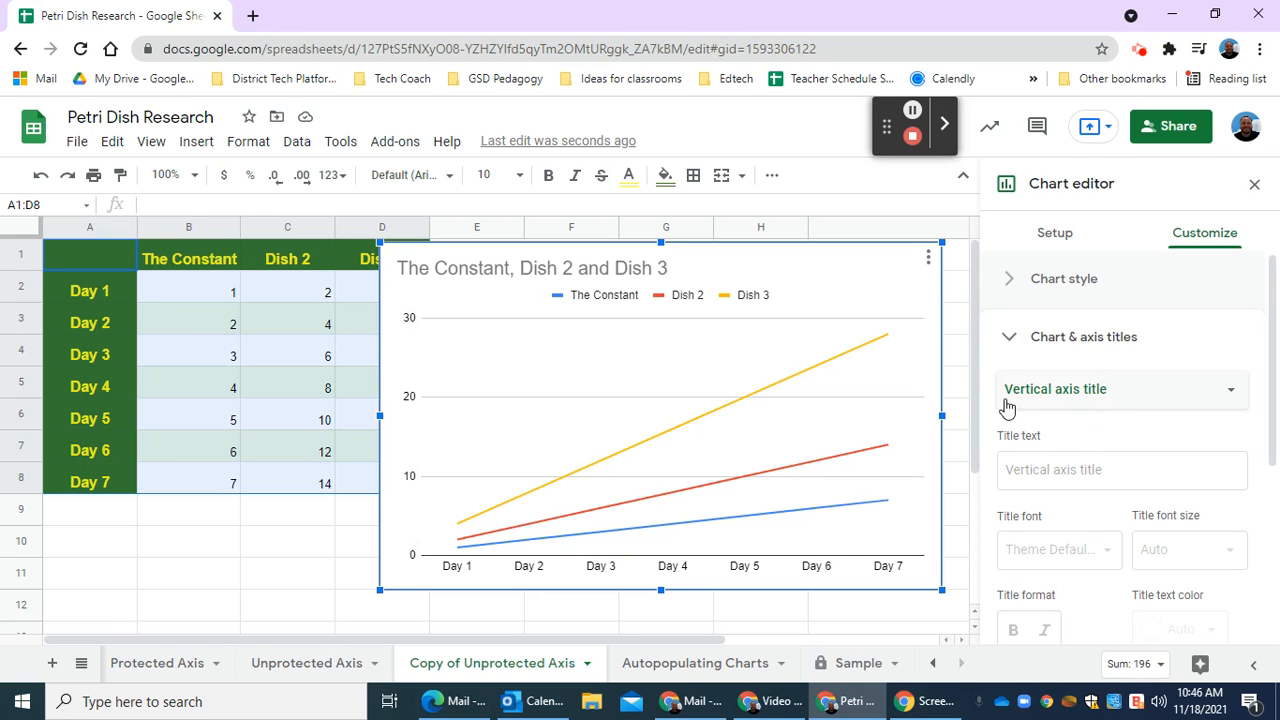
click(1050, 400)
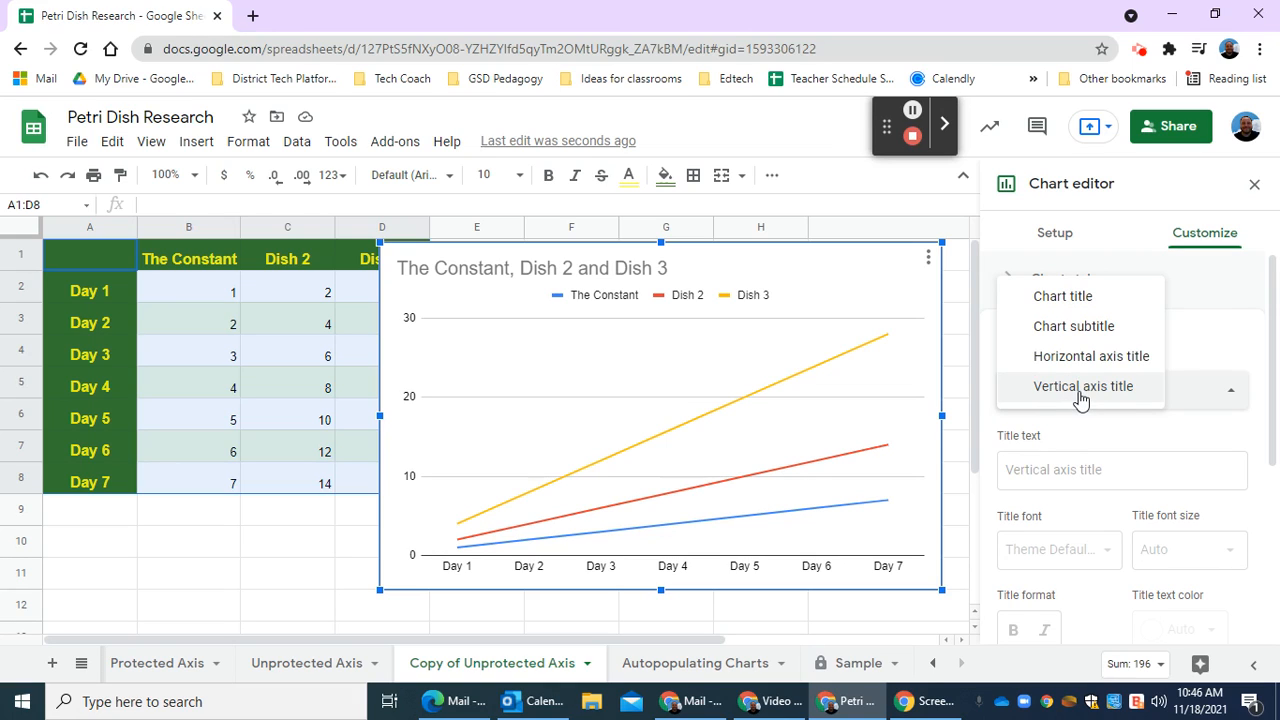
click(1080, 396)
click(1057, 469)
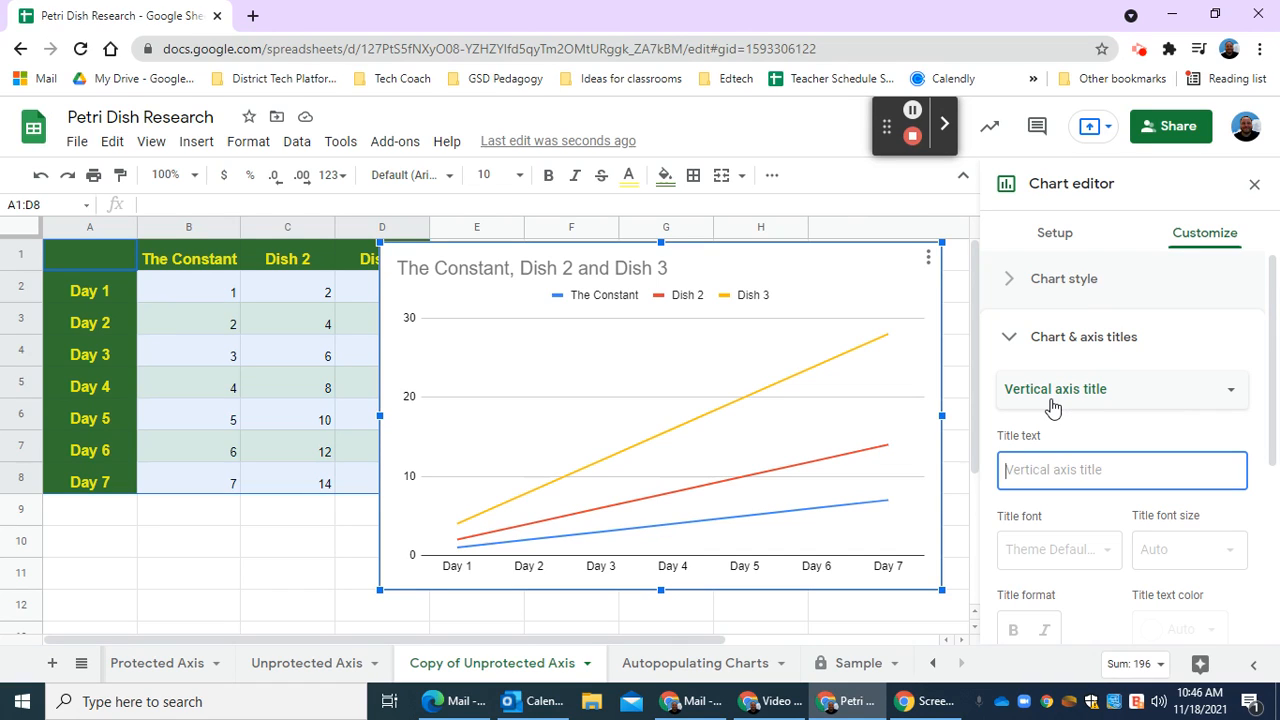
text(# of )
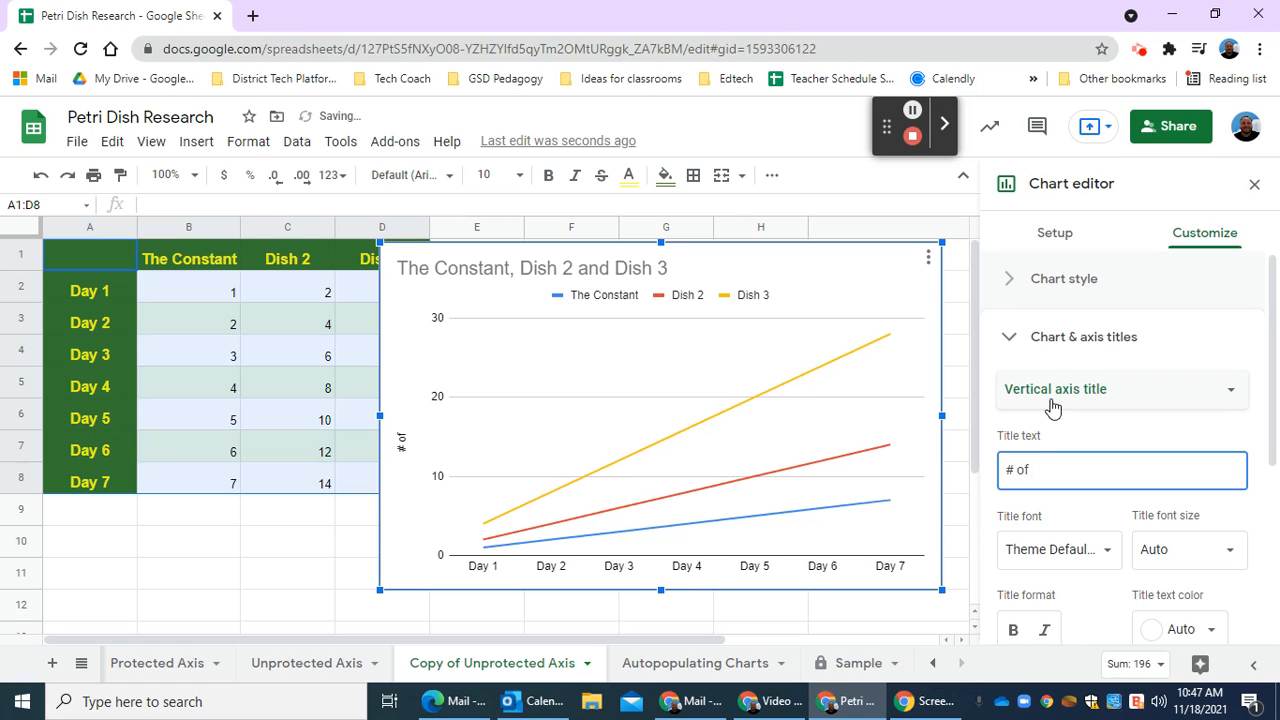
text(Infected Squares)
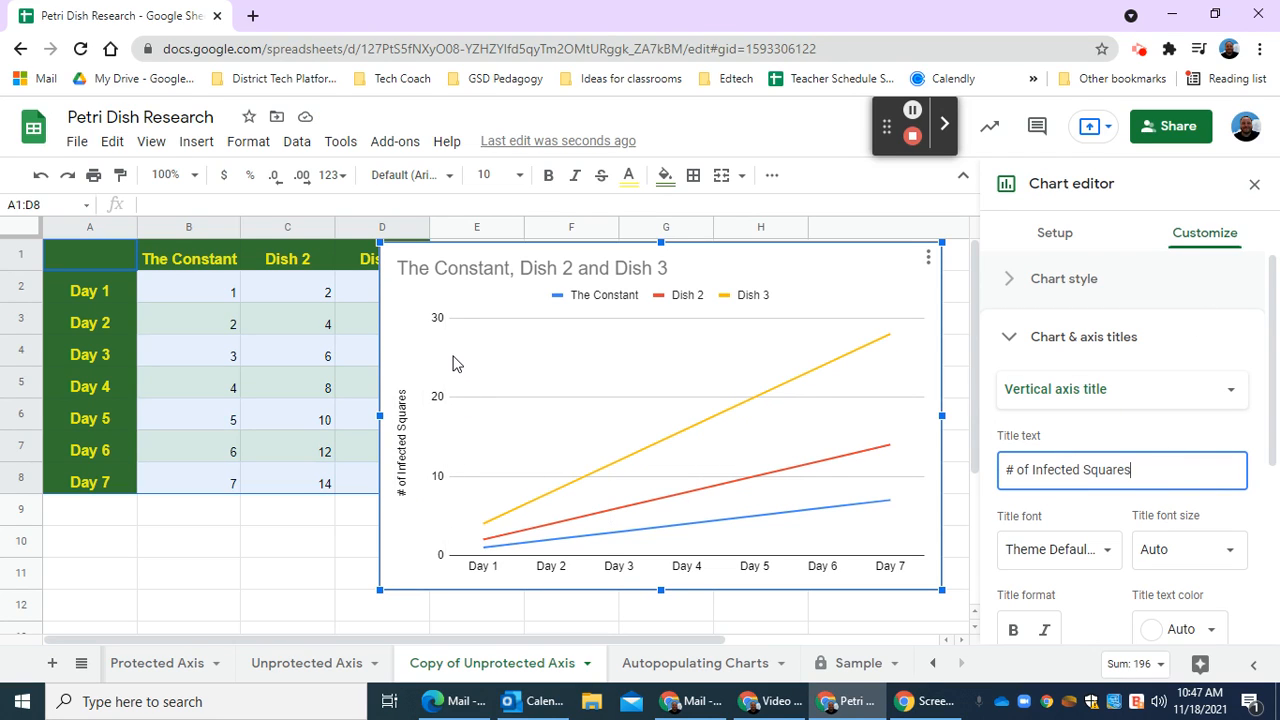
Change the chart title to "Infection Rates in Petri Dishes" and close the chart editor.
click(515, 272)
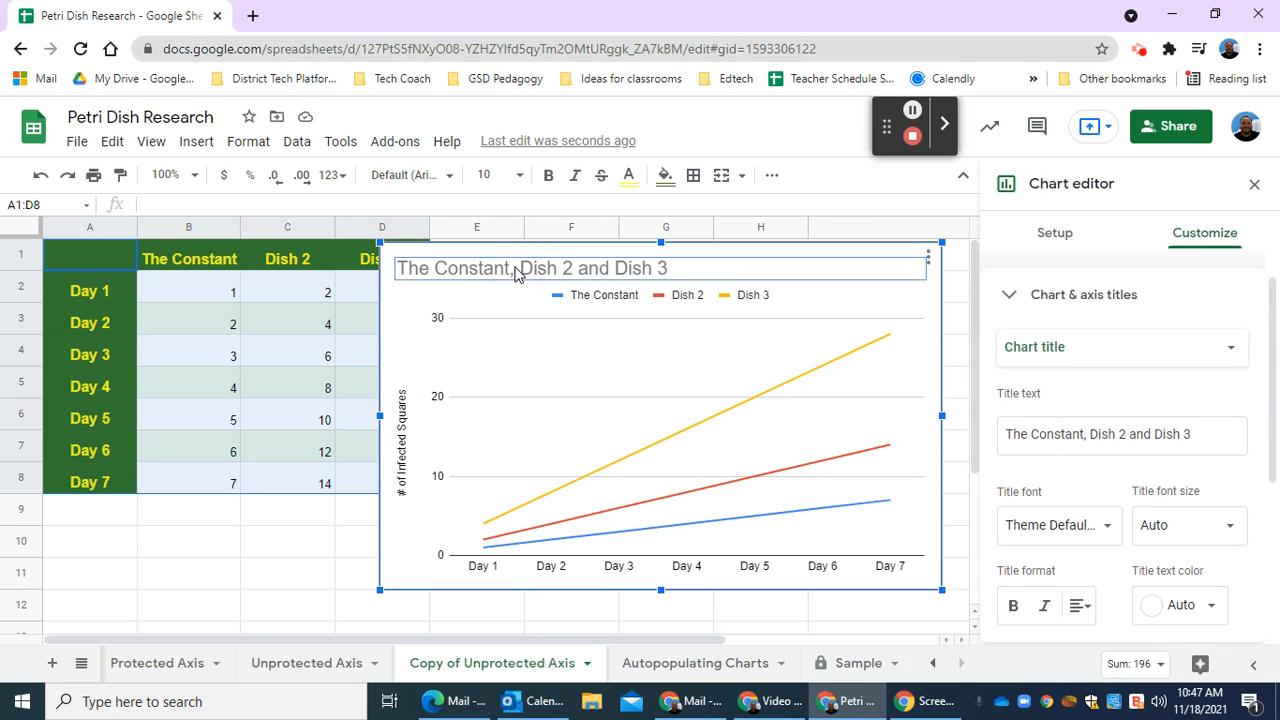
click(516, 268)
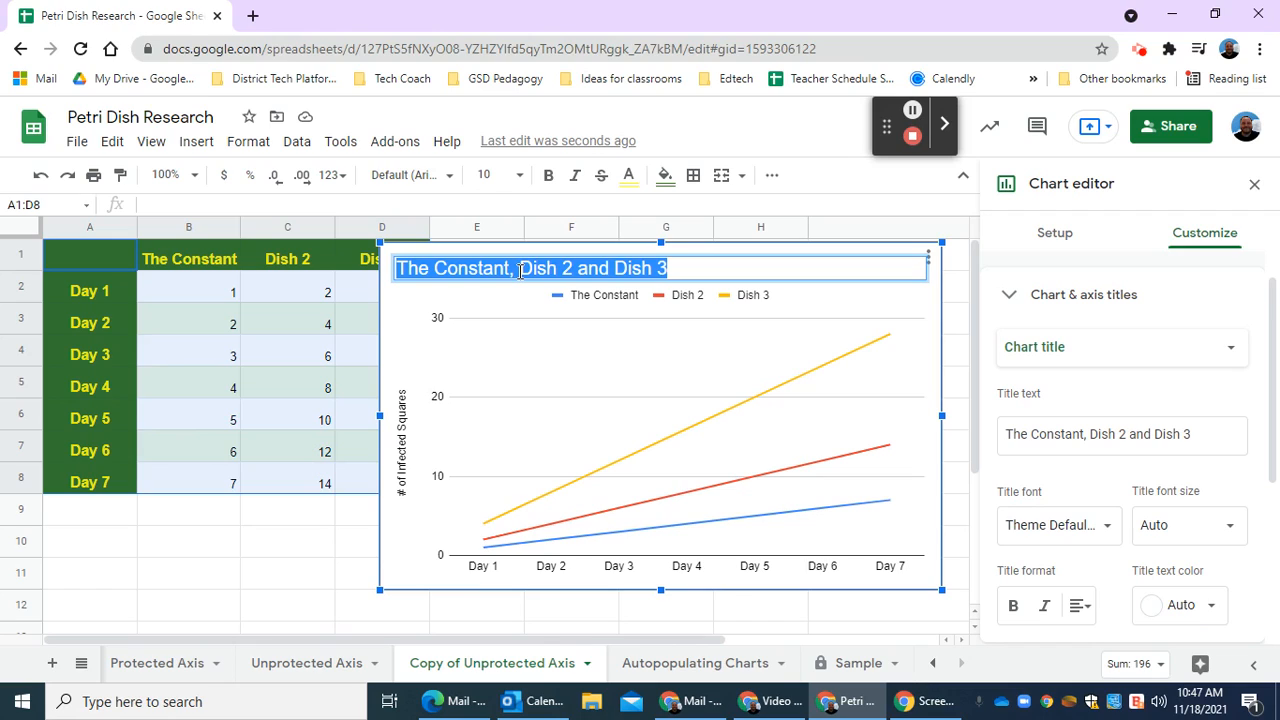
text(Infectuion)
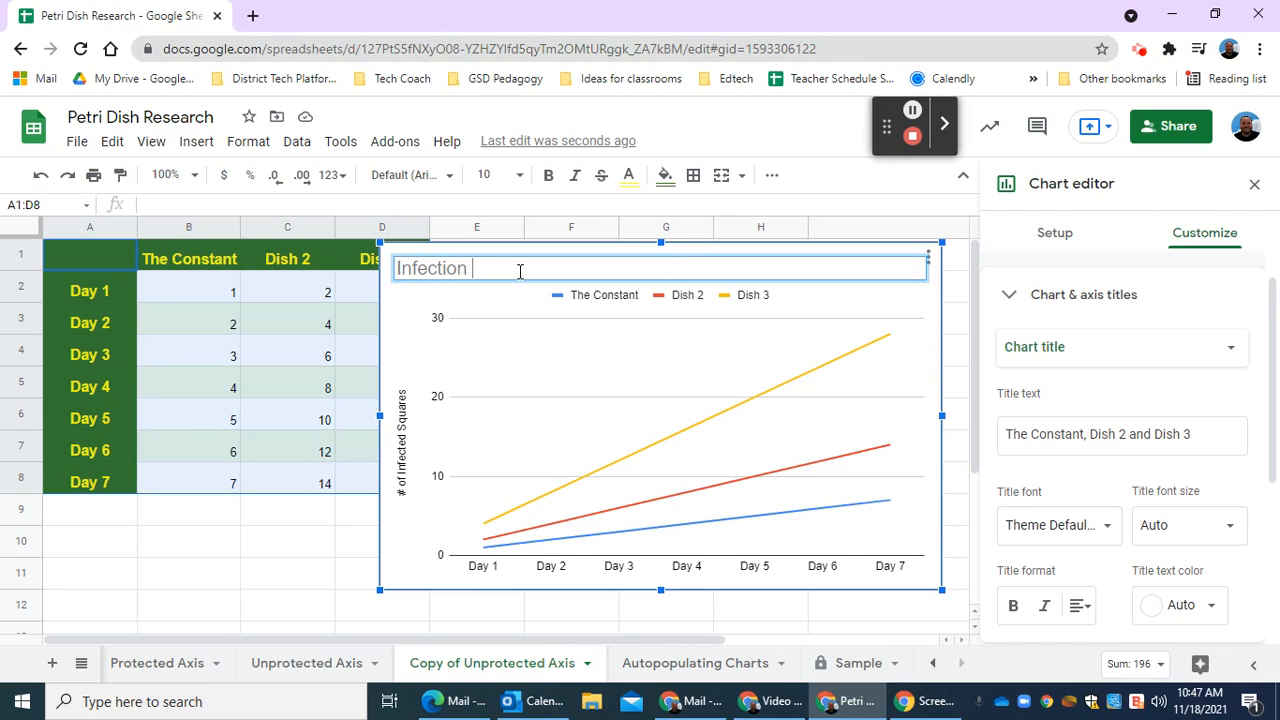
text(Rates in Petri)
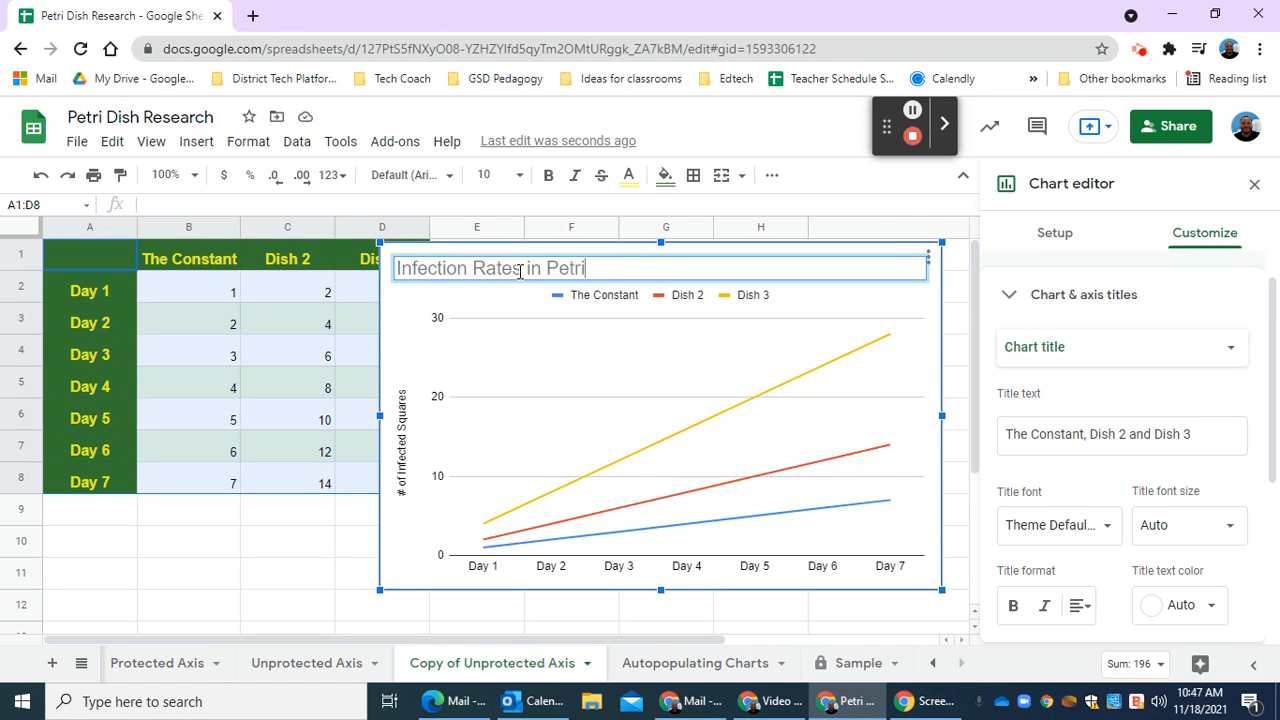
text( Dishes)
click(1085, 410)
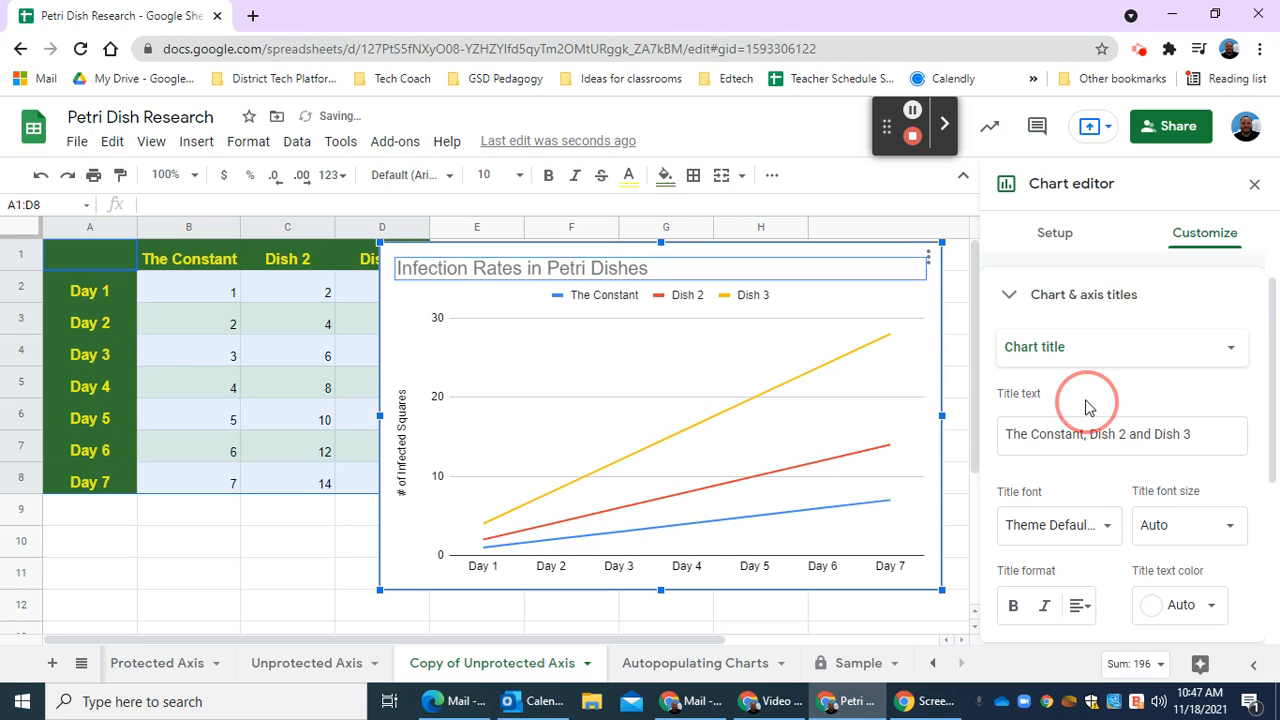
click(1254, 184)
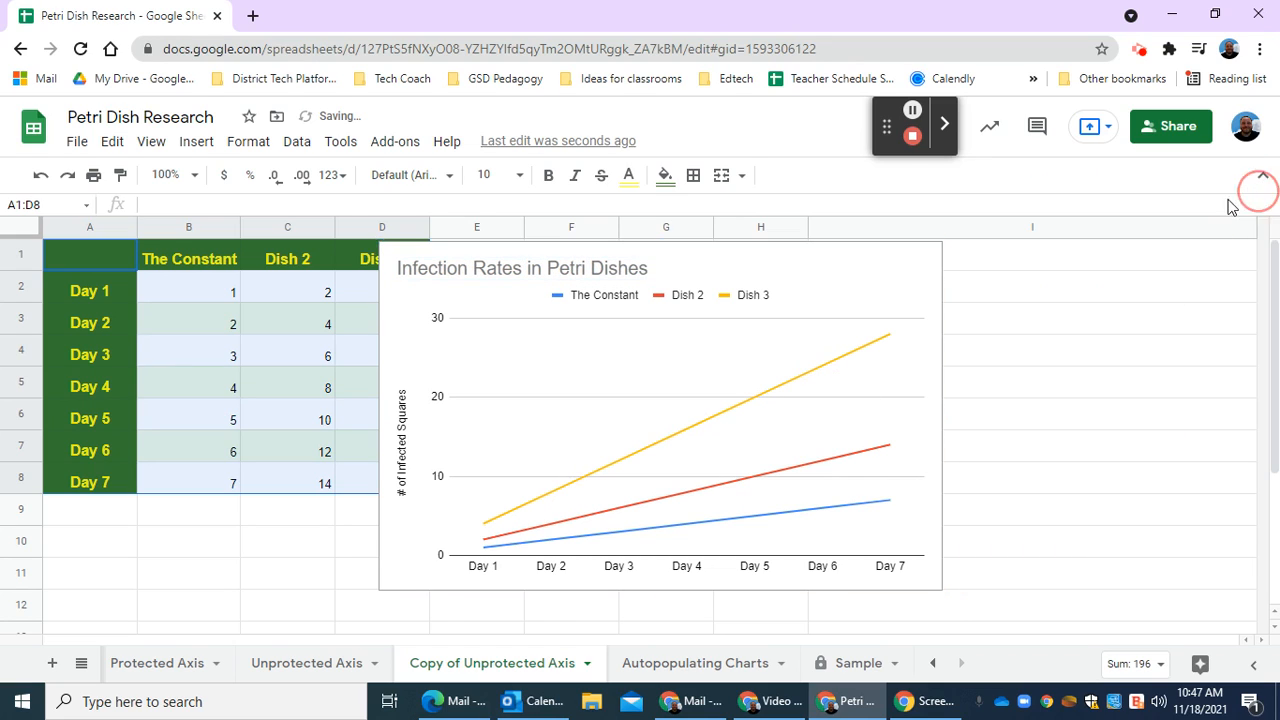
Move the line chart beside the data table so it no longer covers the Dish 3 column.
drag(833, 263, 918, 261)
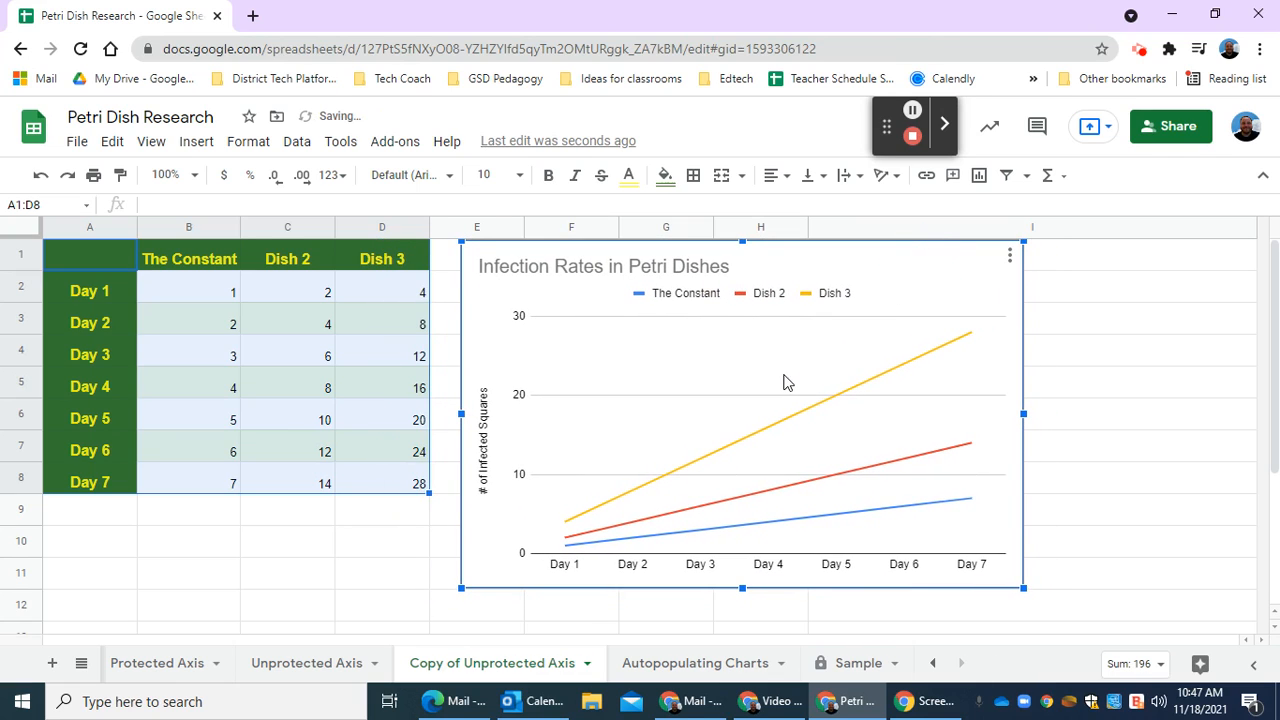
click(229, 386)
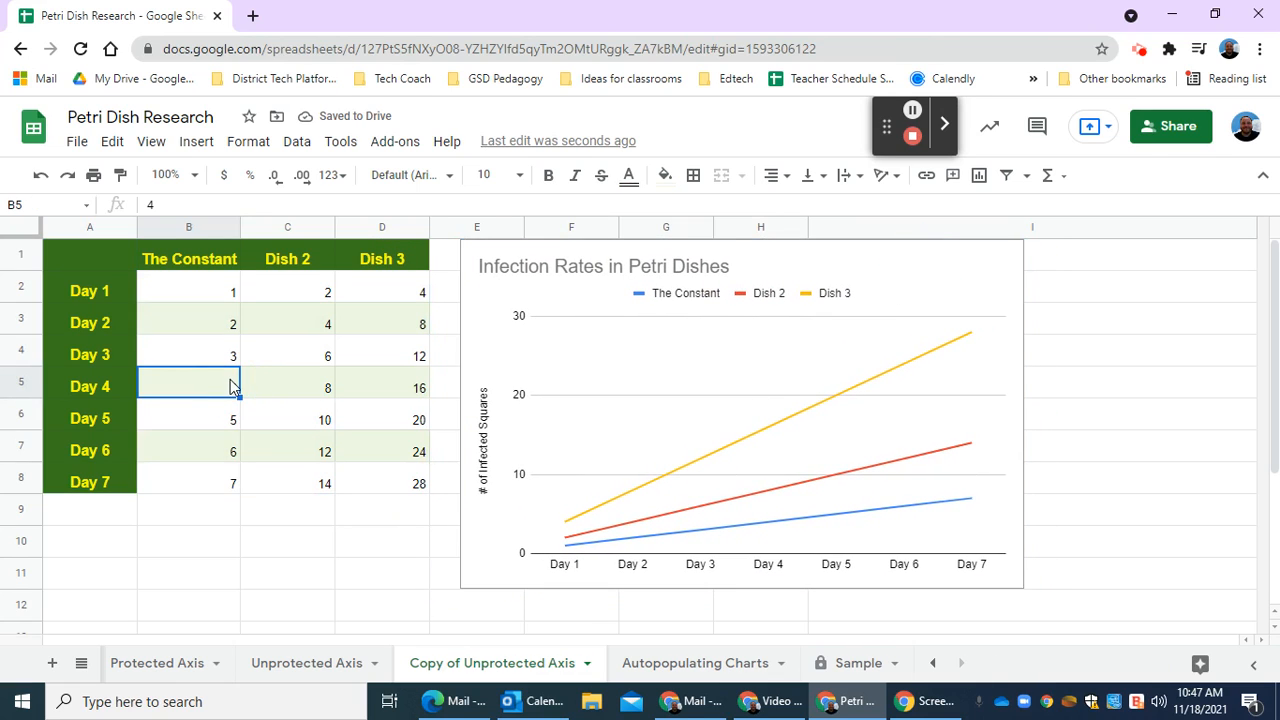
click(622, 361)
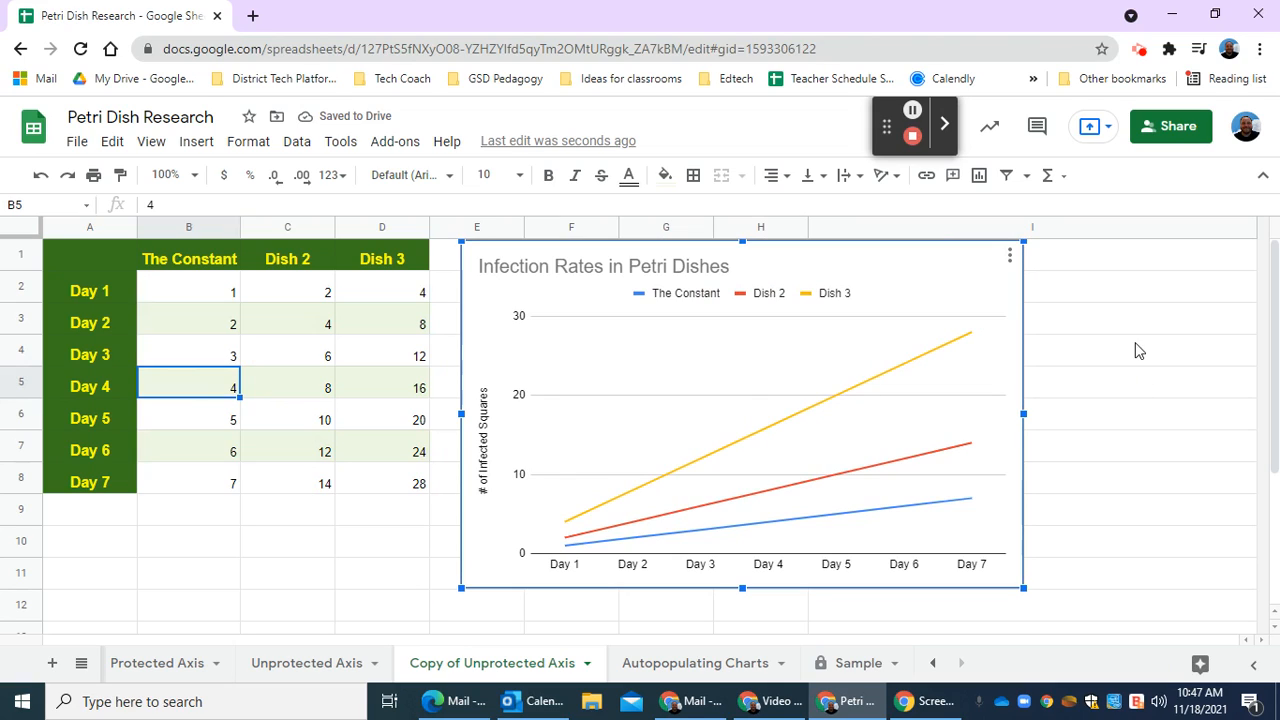